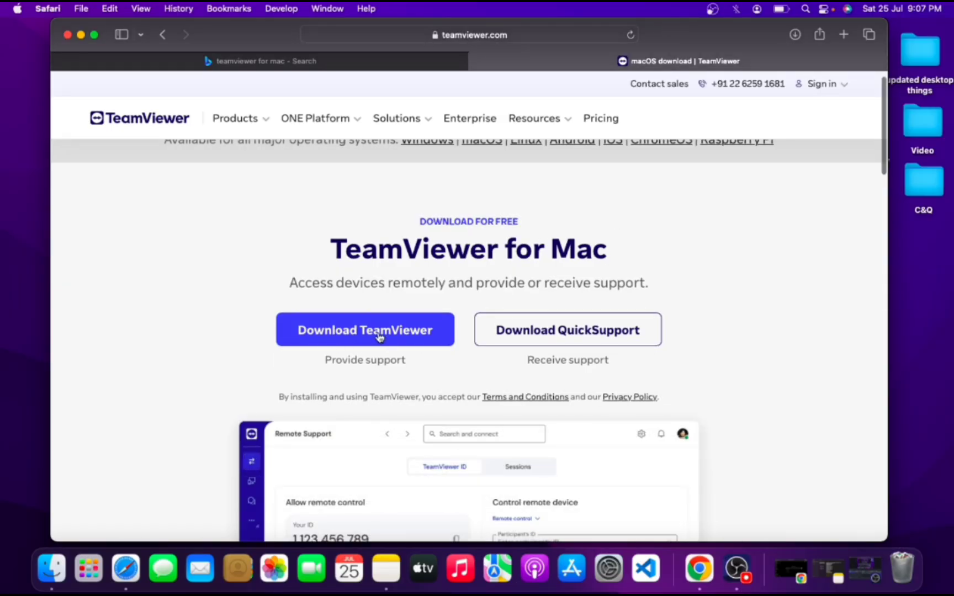
Step: Download the full TeamViewer client for Mac and check the browser's download list until TeamViewer.dmg is complete
click(380, 337)
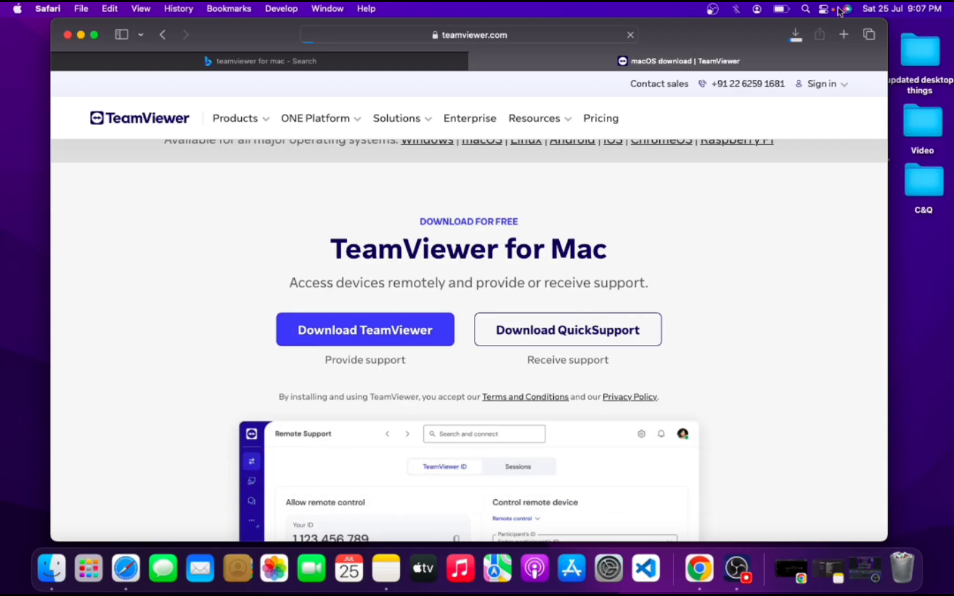
click(795, 36)
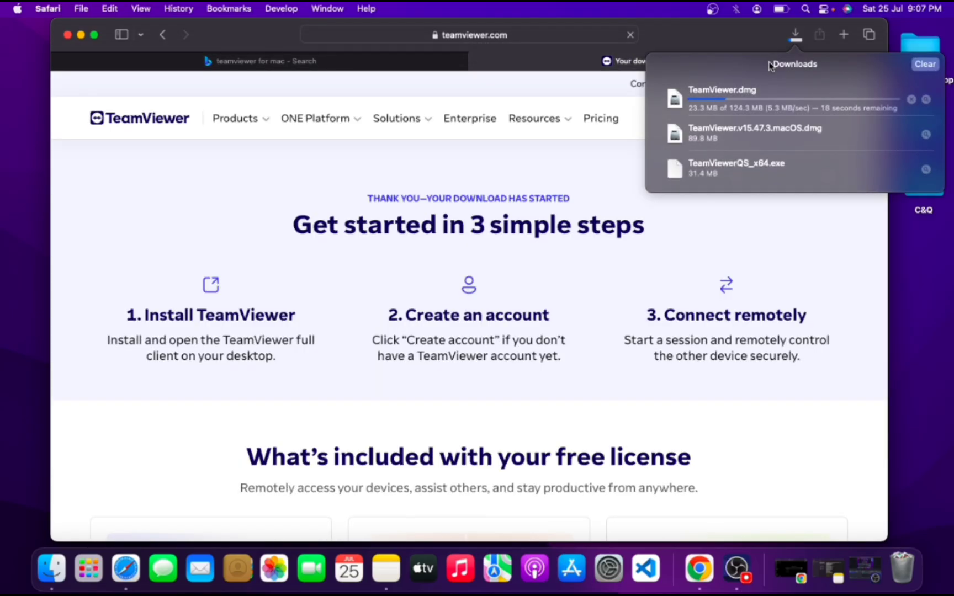
click(791, 50)
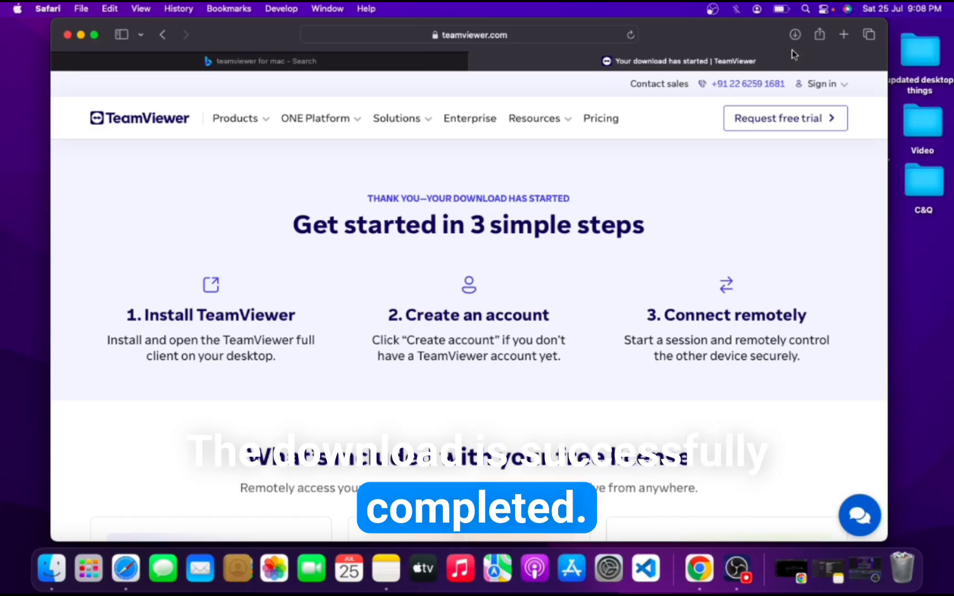
click(795, 35)
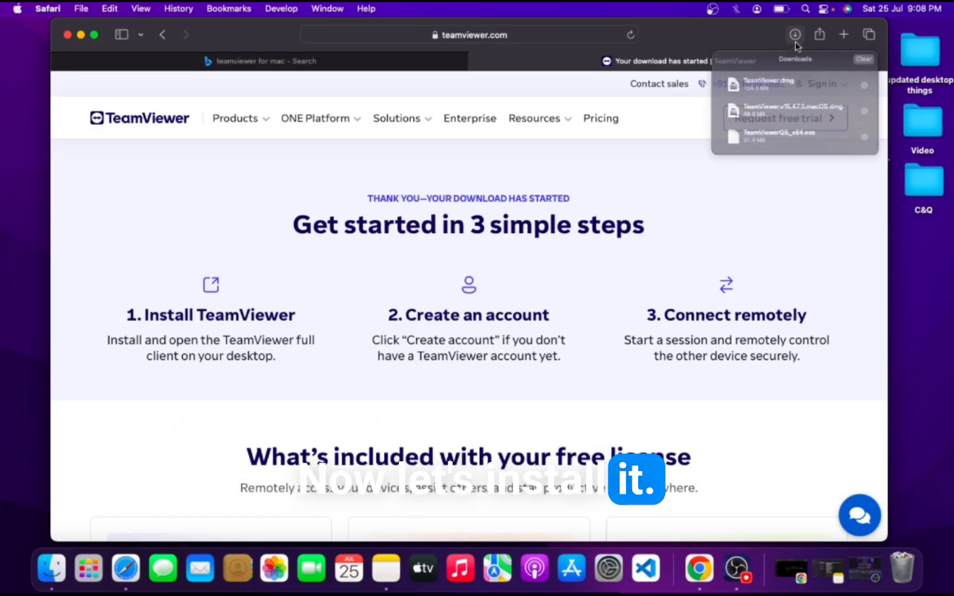
click(713, 44)
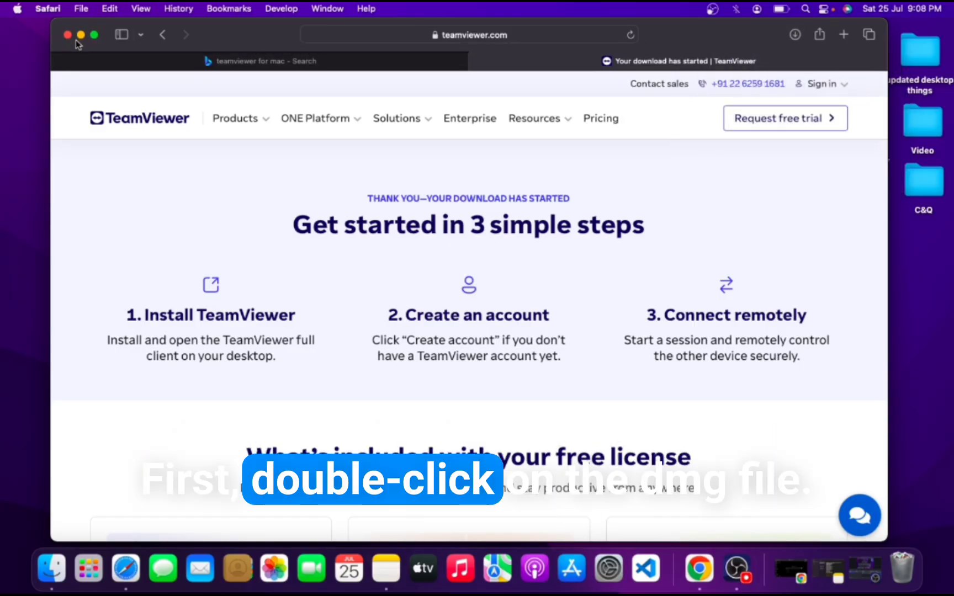
Step: Open the TeamViewer.v15.47.3.macOS.dmg disk image from the desktop and launch Install TeamViewer, allowing the downloaded app to open
click(80, 34)
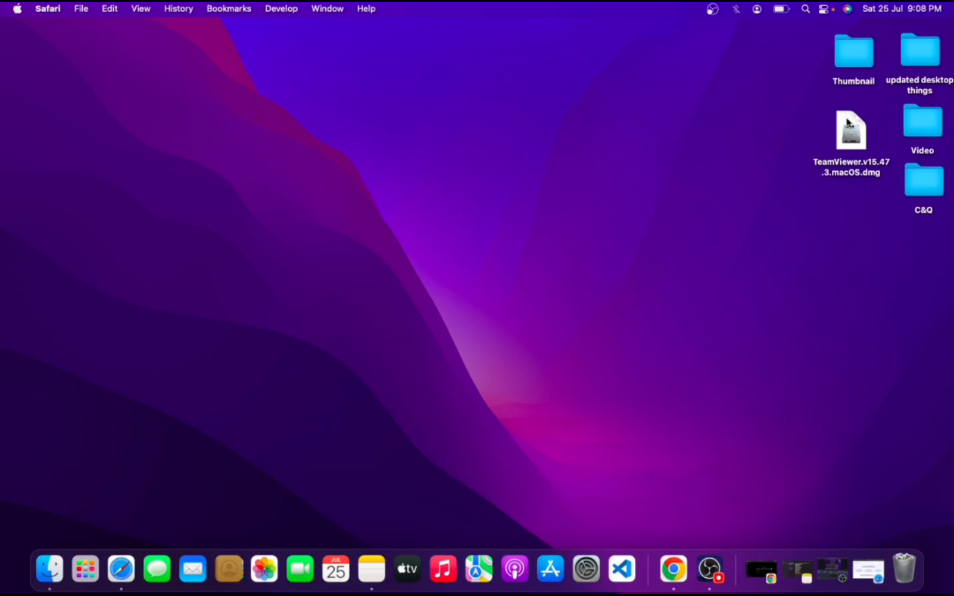
click(847, 132)
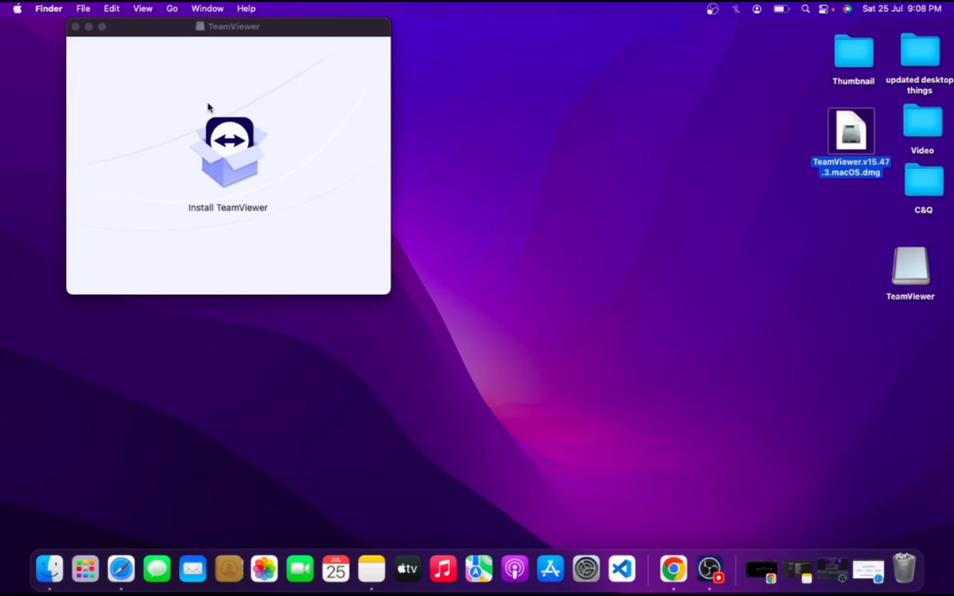
click(226, 146)
double_click(226, 146)
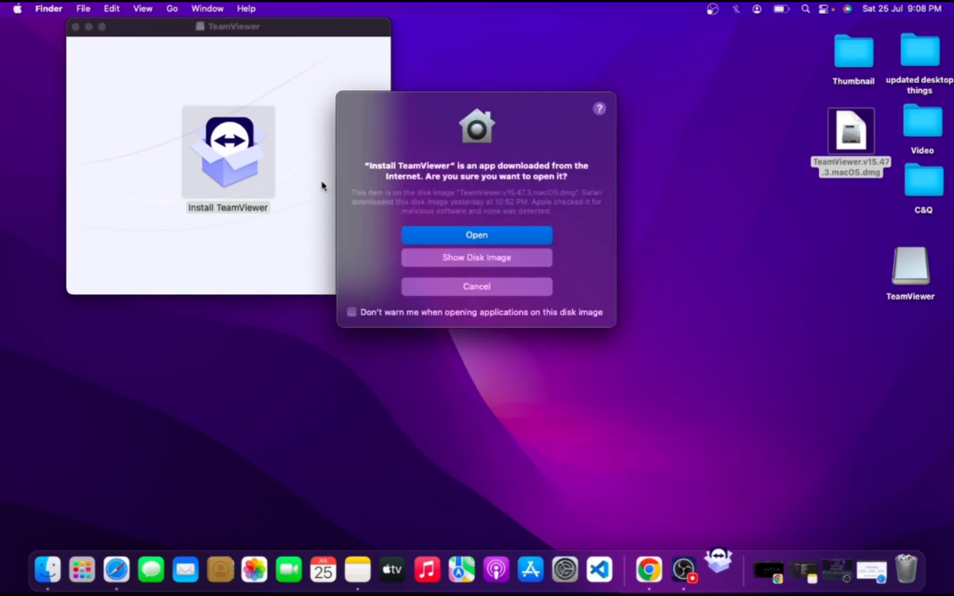
click(480, 233)
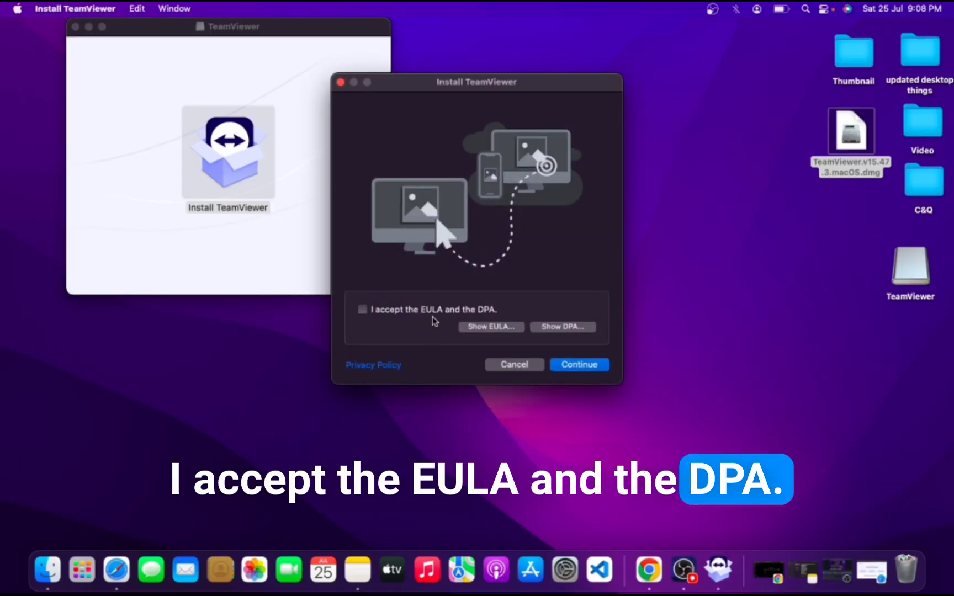
Step: Accept the EULA and the DPA and continue past the installer's introduction to the installation type
click(361, 310)
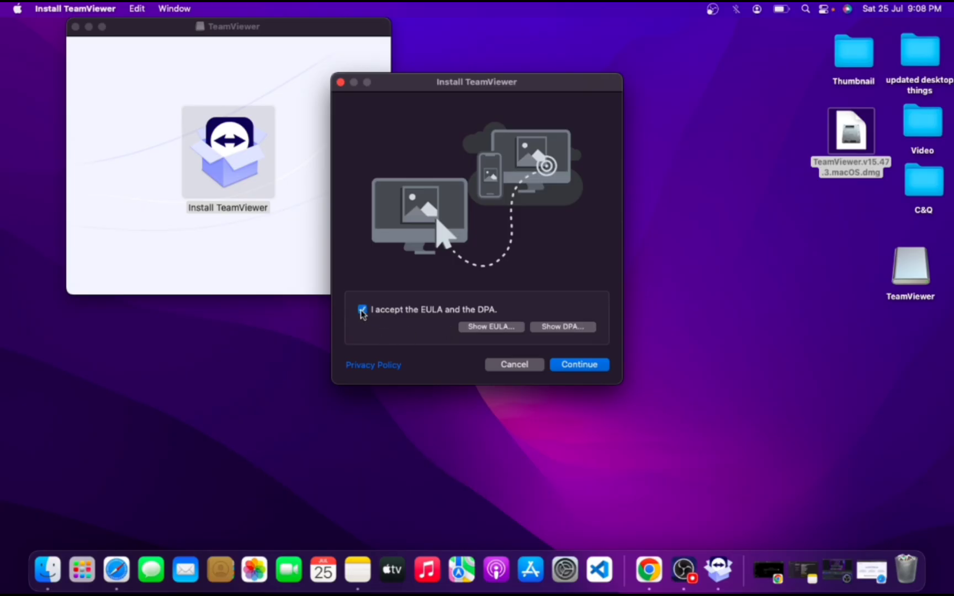
click(591, 367)
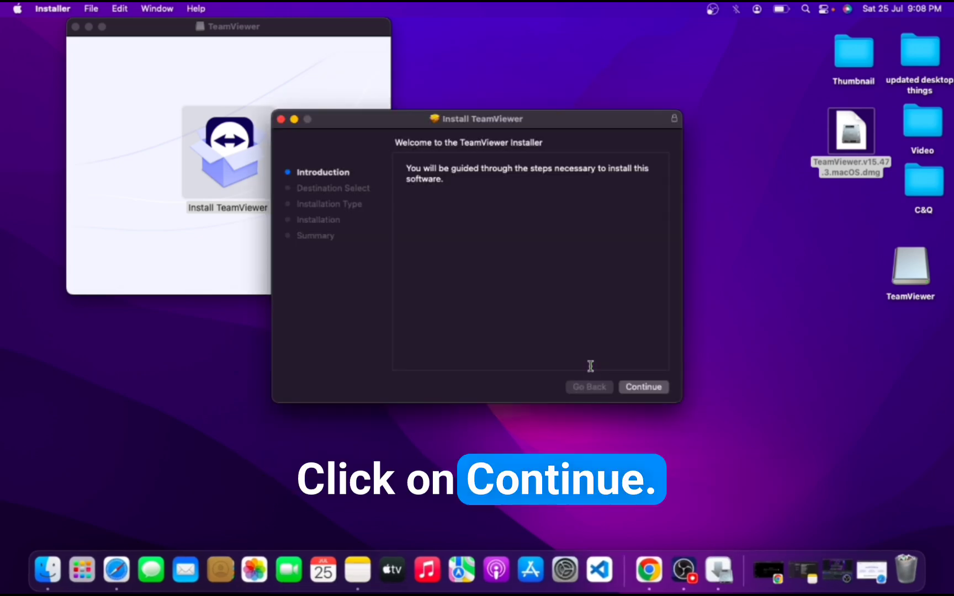
click(642, 386)
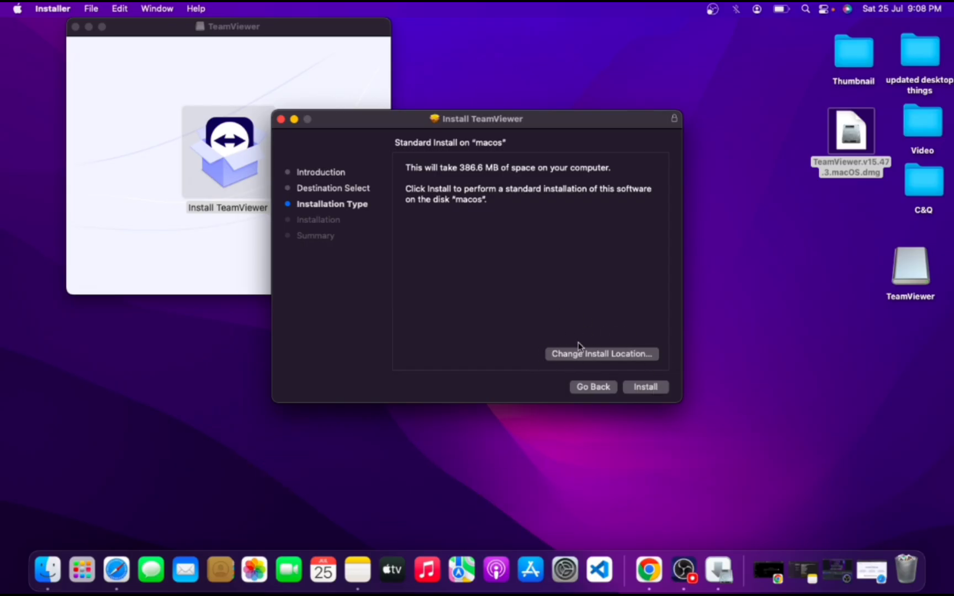
Step: Run the standard installation, authorizing it with the Mac account password, and close the installer and disk image windows
click(660, 387)
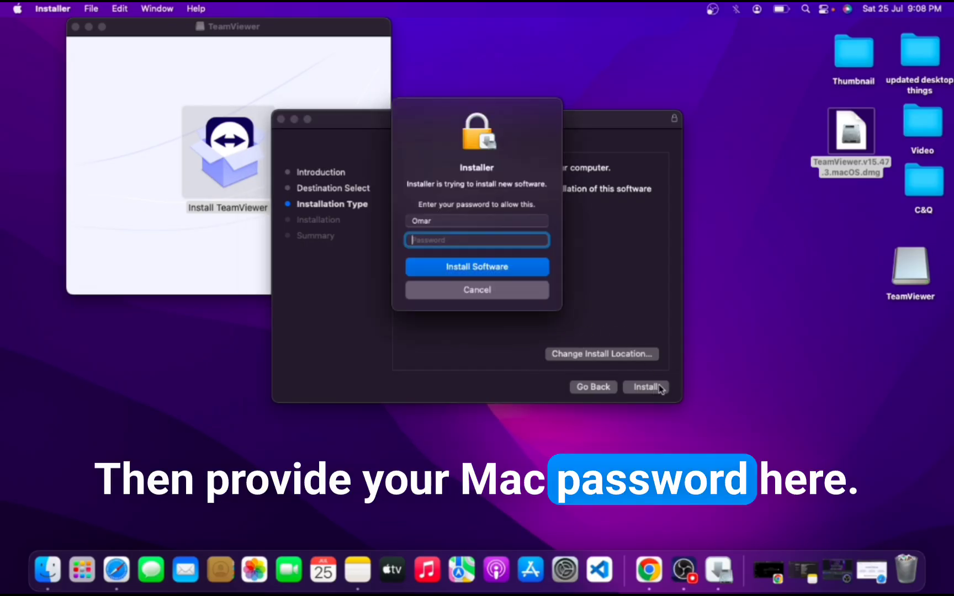
text(****)
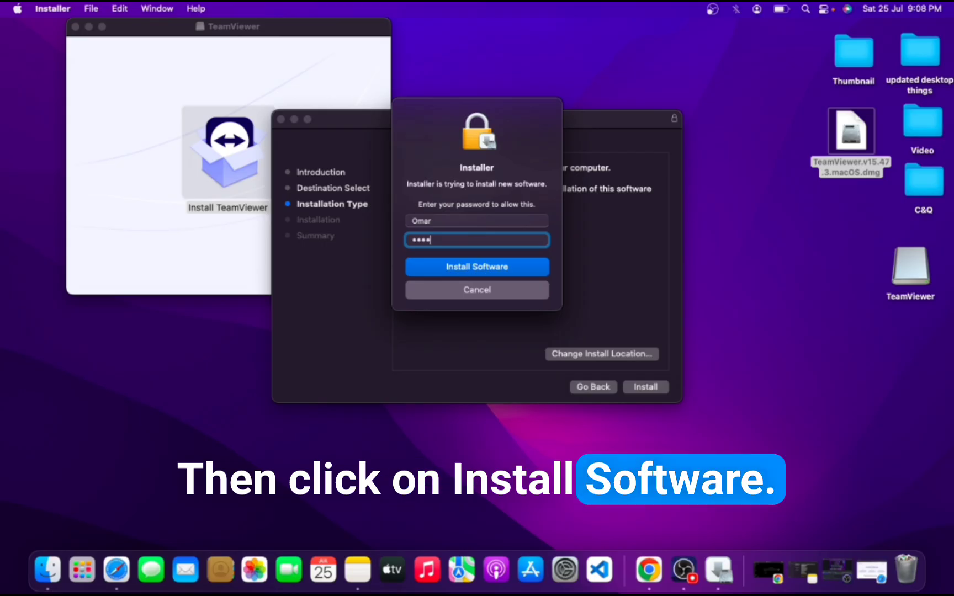
click(489, 268)
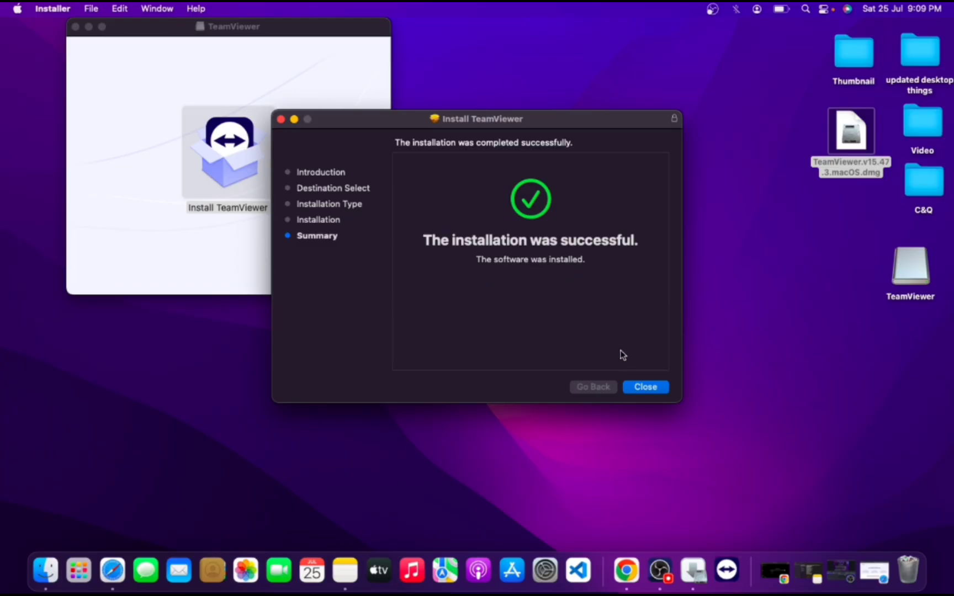
click(645, 388)
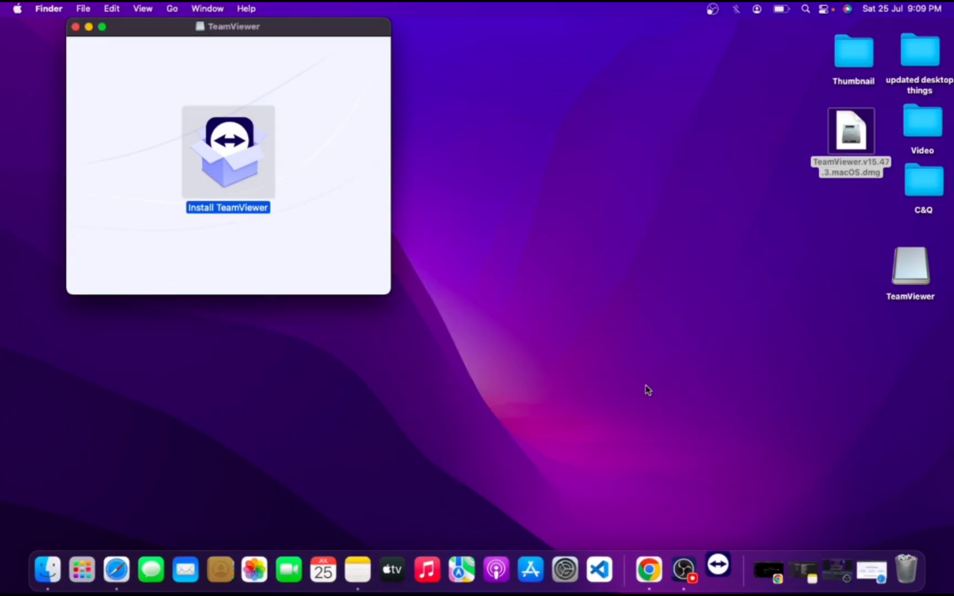
click(75, 27)
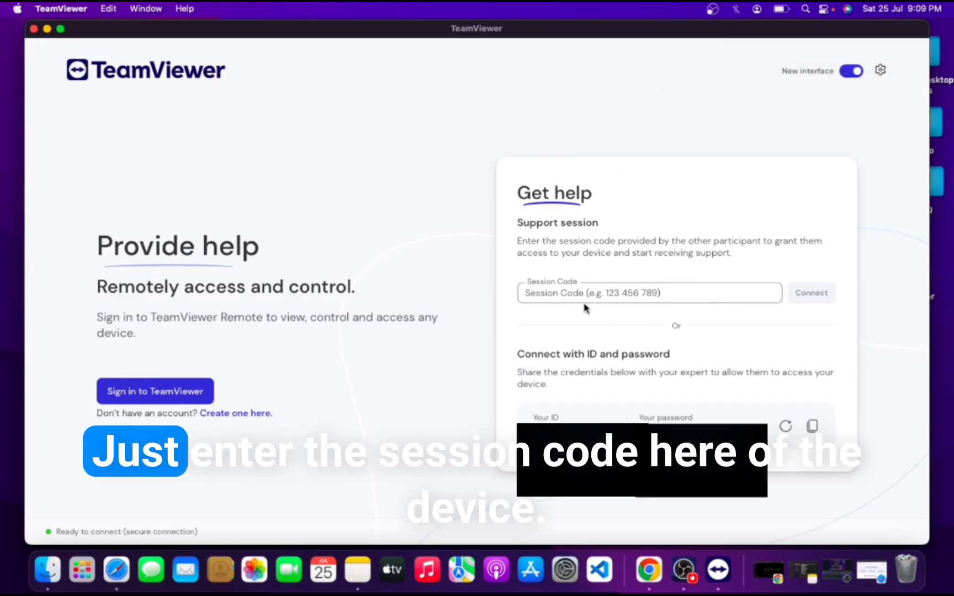
Step: Open the TeamViewer settings and review the Audio and Video options
click(599, 288)
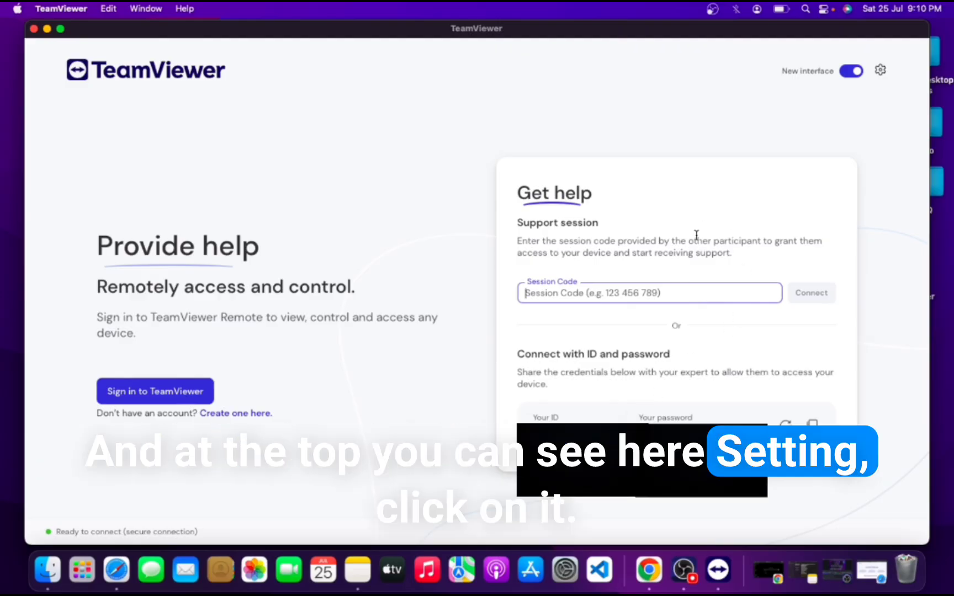
click(880, 70)
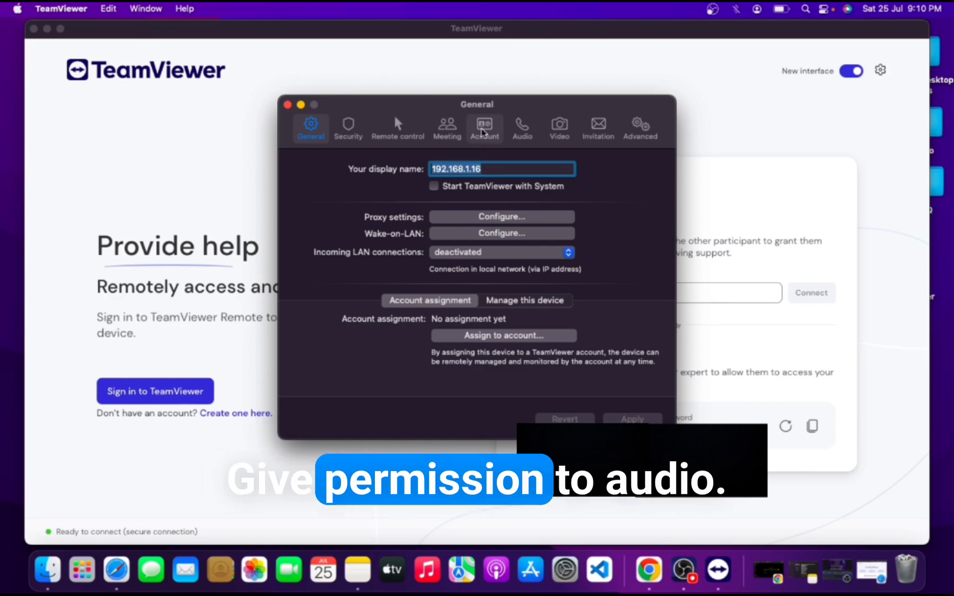
click(519, 133)
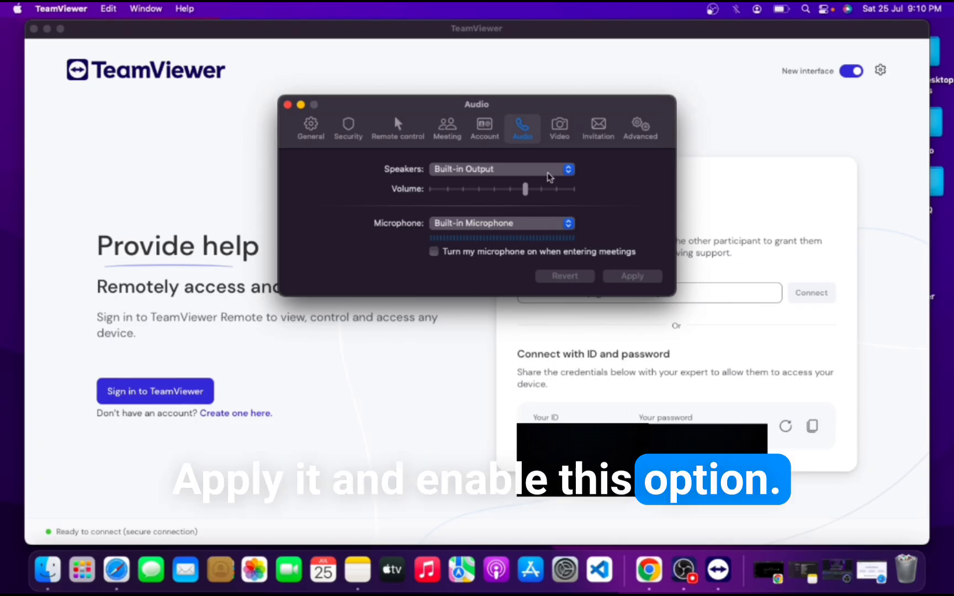
click(554, 132)
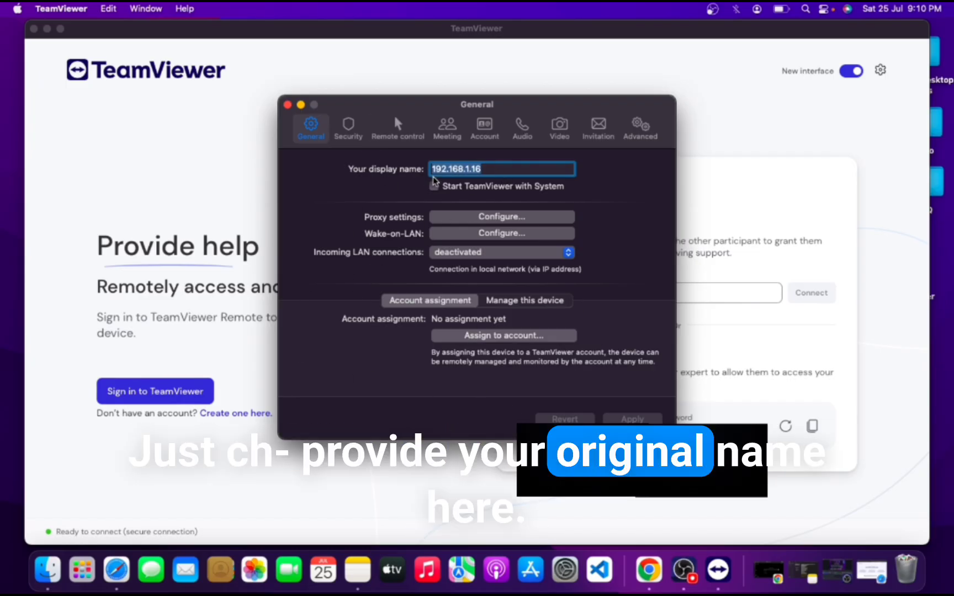
Step: Set the display name to "name" in the General settings, apply the change and close the settings
key(BackSpace)
text(om)
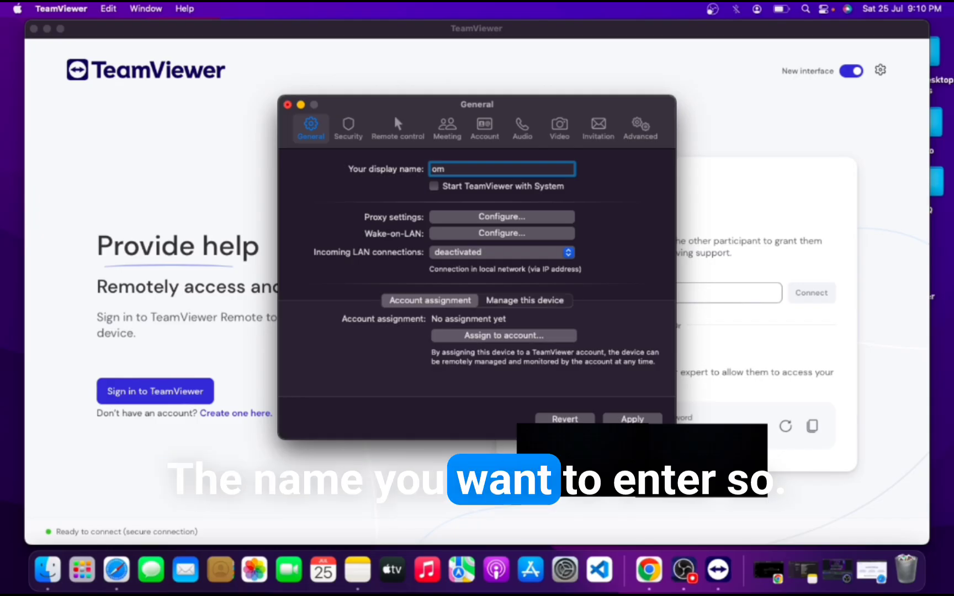
key(BackSpace)
key(BackSpace)
text(name)
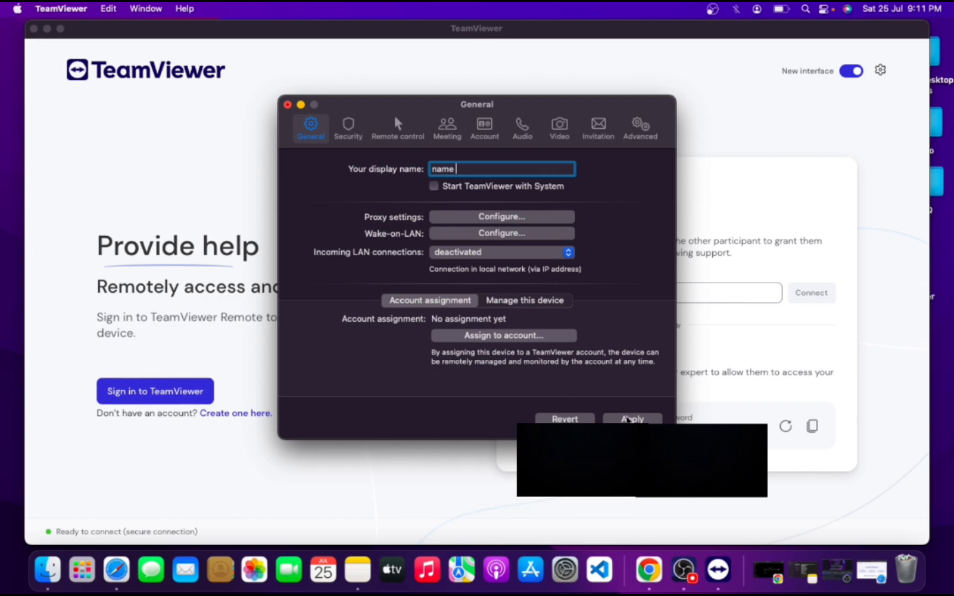
click(628, 421)
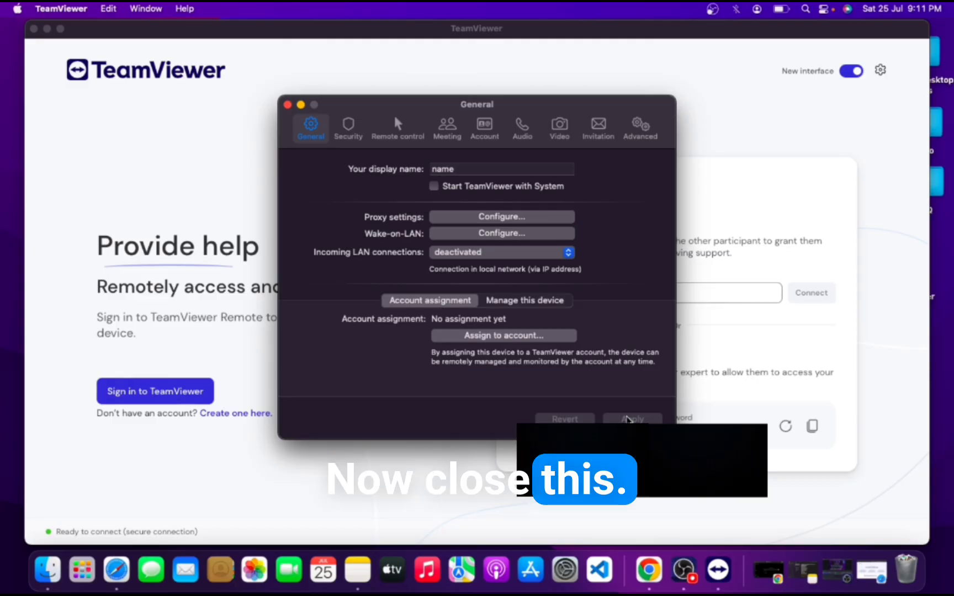
click(287, 104)
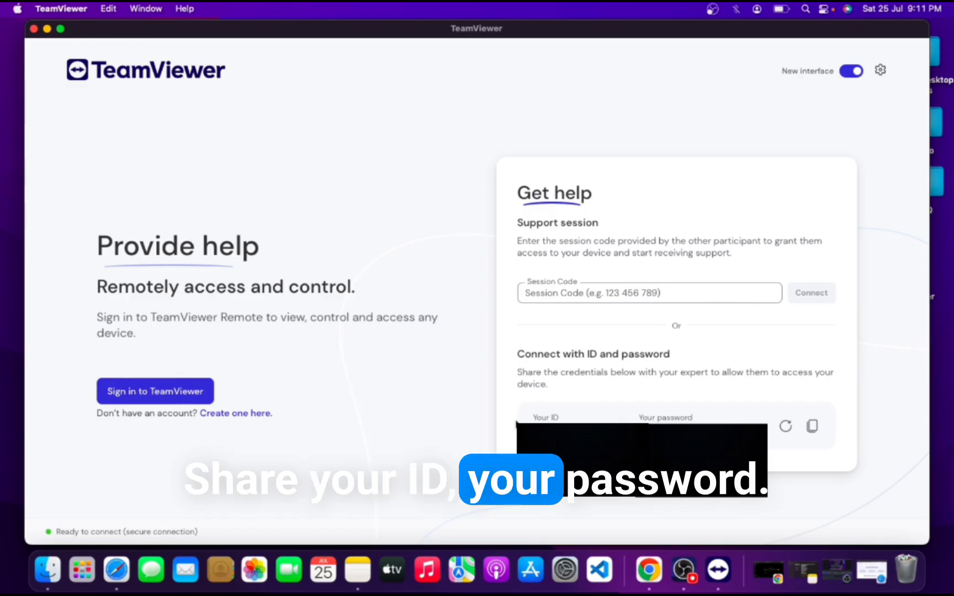
Step: Point out the device ID and password fields used to share access under Connect with ID and password
drag(517, 421, 559, 418)
drag(639, 419, 692, 418)
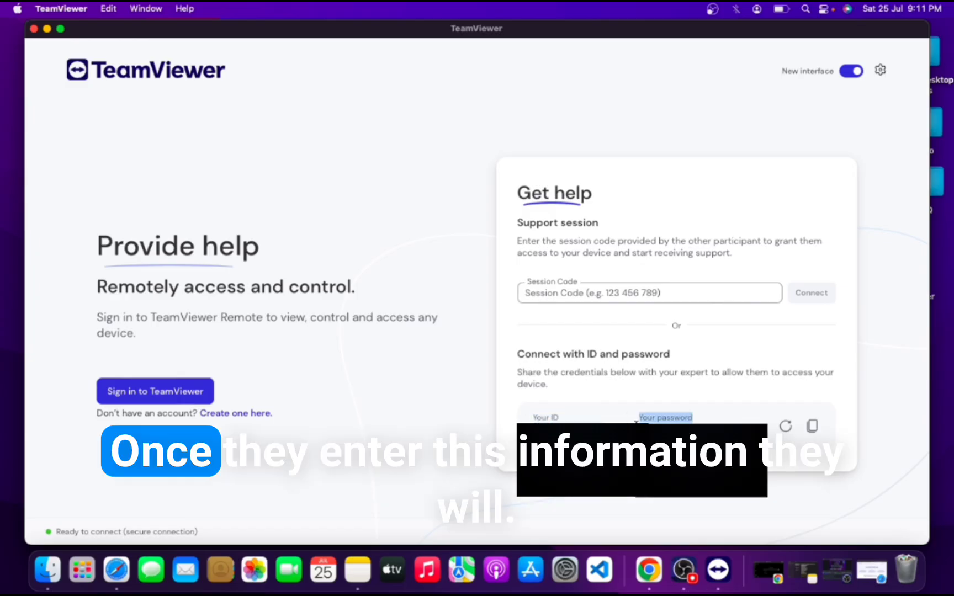